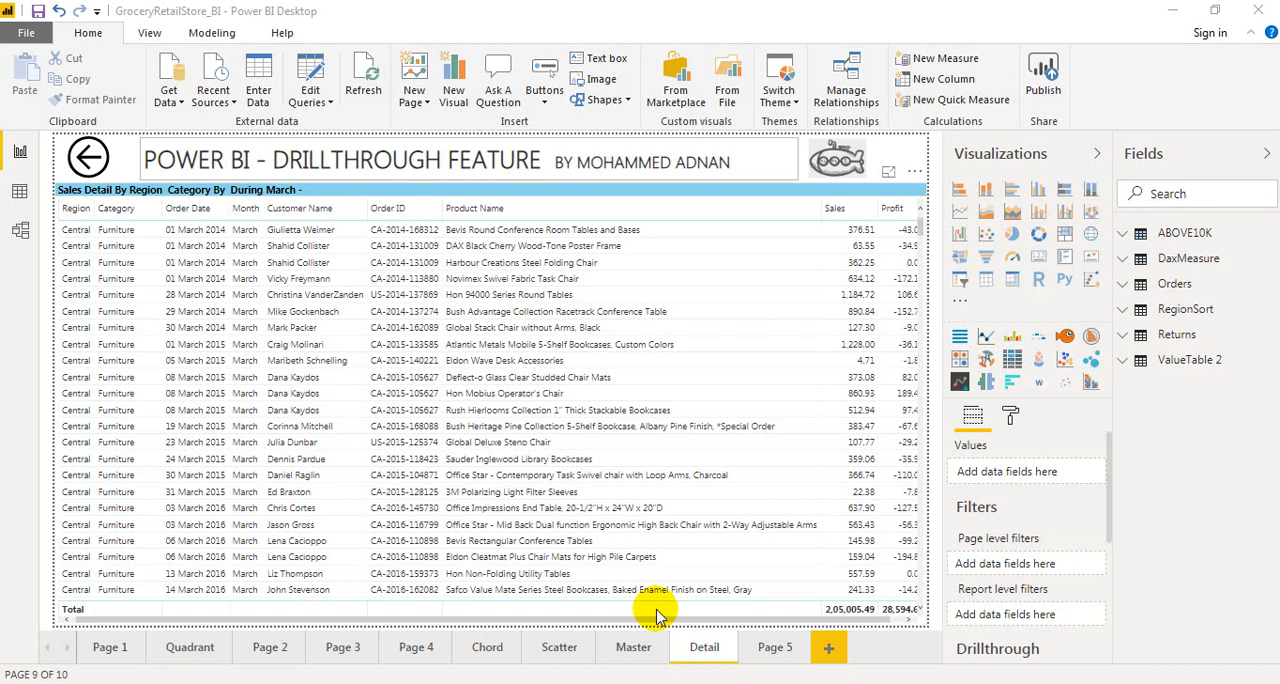
On the Master page, drill through from the September column to the Detail page, and return to the waterfall chart
left_click(633, 647)
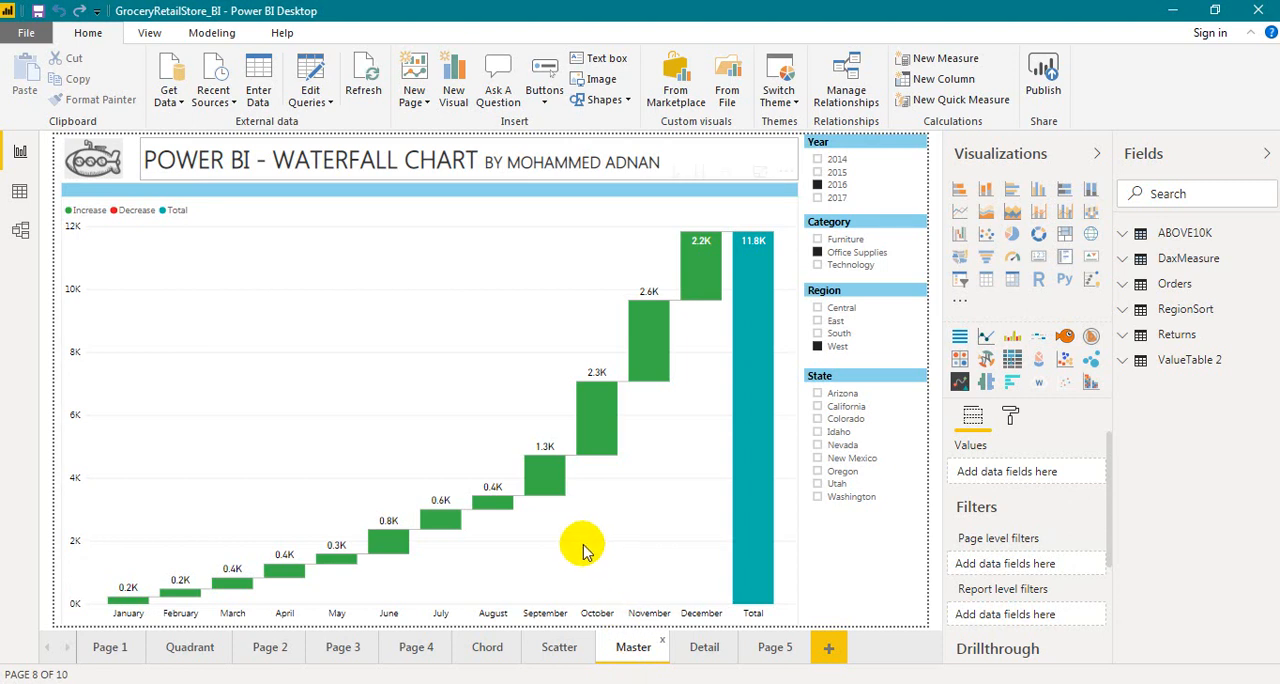
left_click(549, 483)
right_click(550, 483)
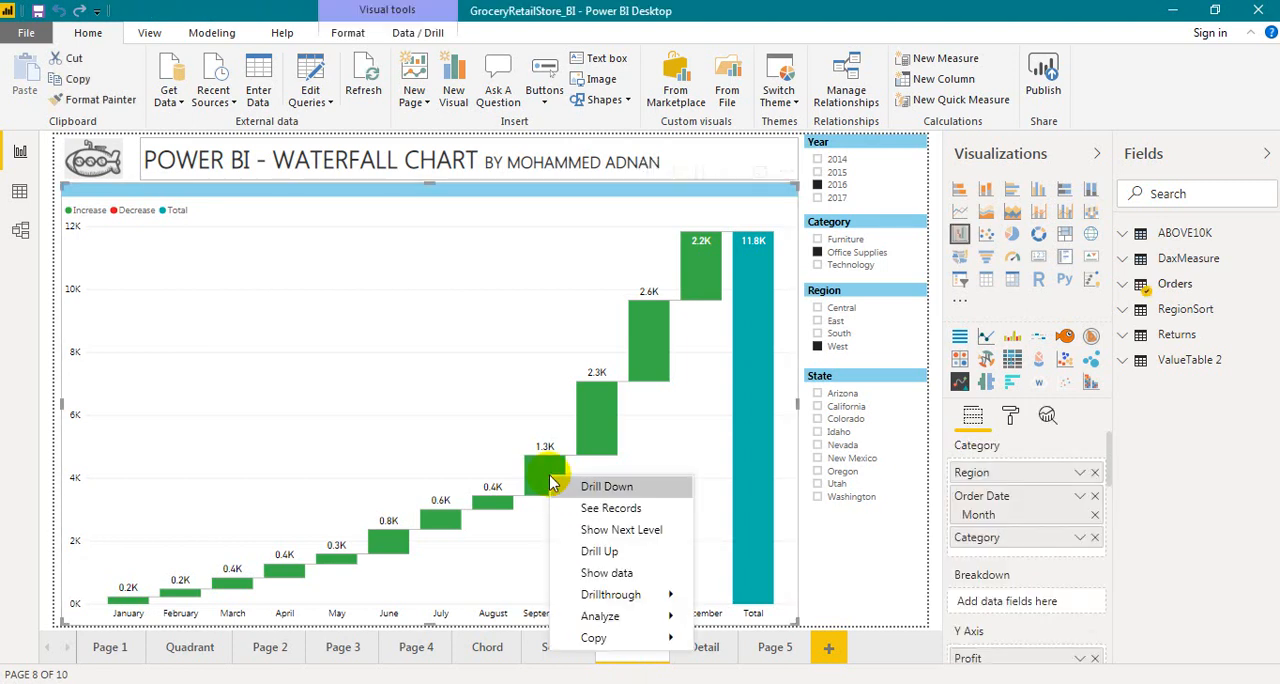
mouse_move(590, 594)
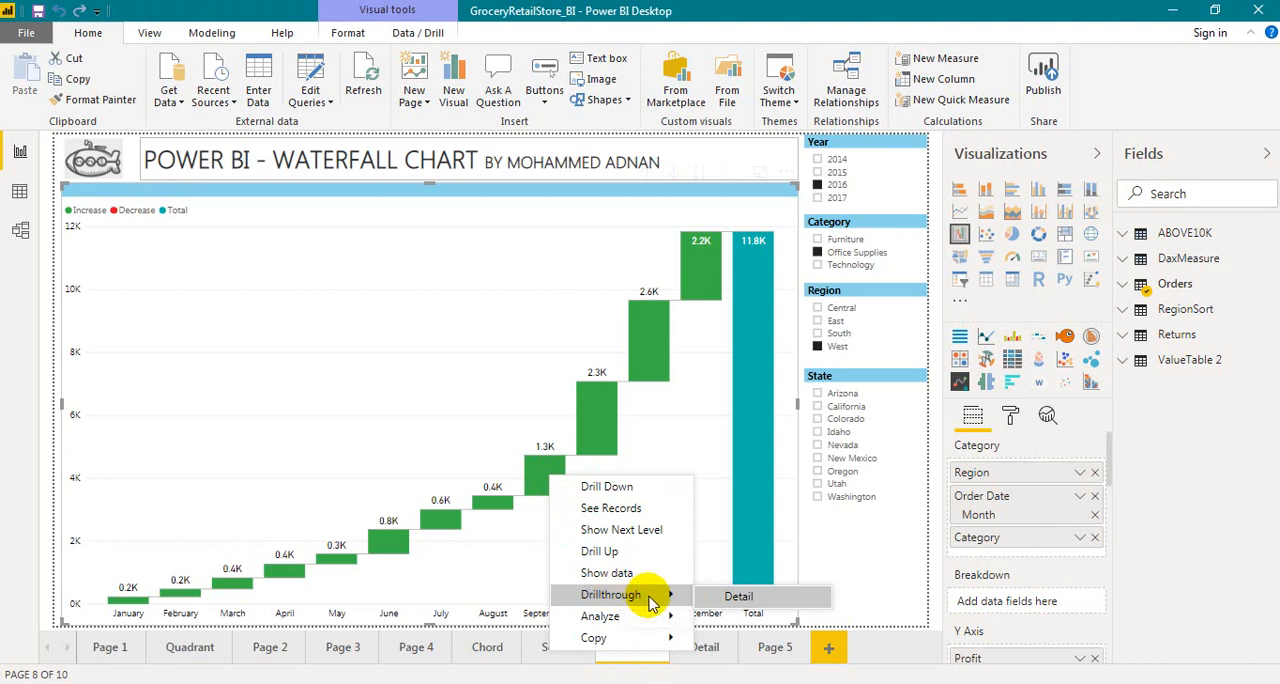
left_click(727, 598)
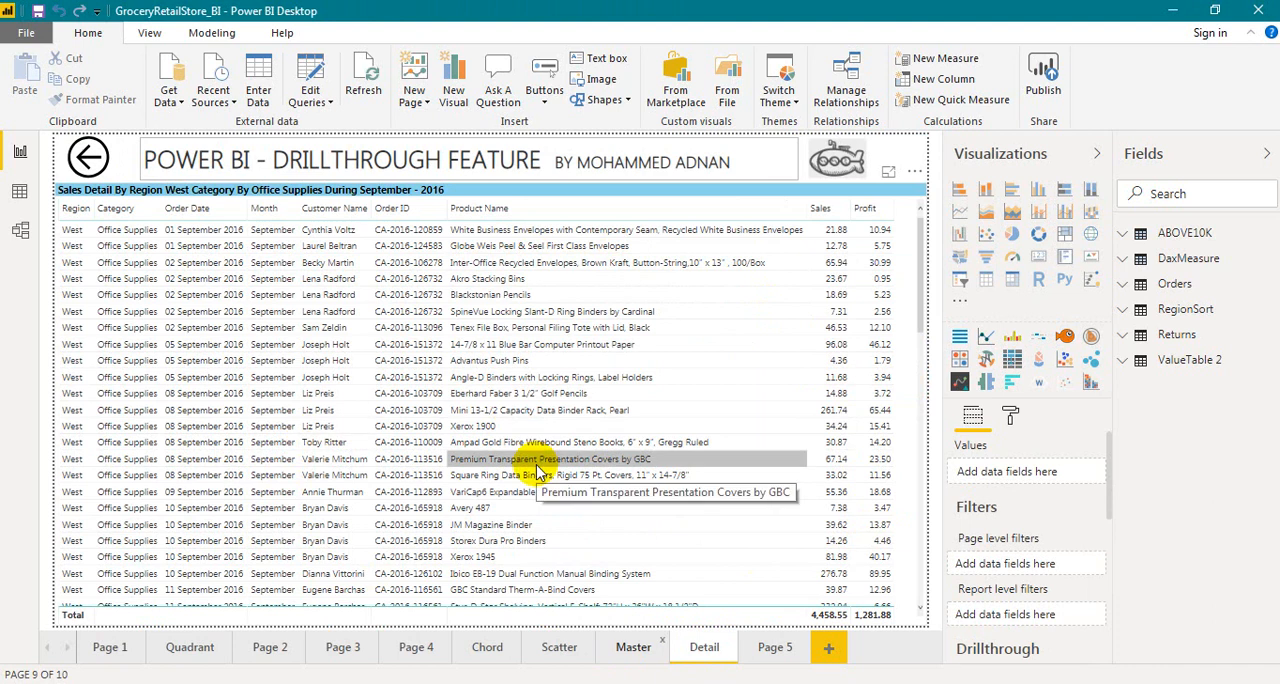
left_click(88, 157)
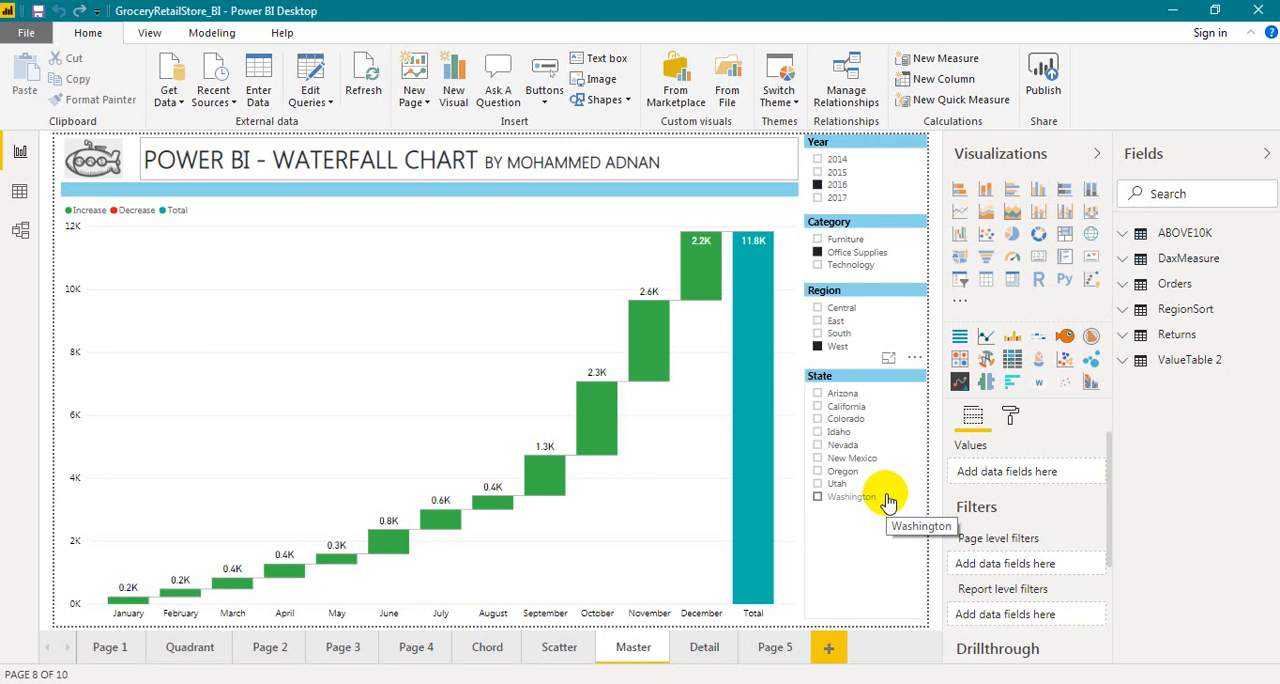
On the Detail page, remove every drillthrough field and filter: Category, Order Date - Month, Region and Order Date - Year
left_click(700, 648)
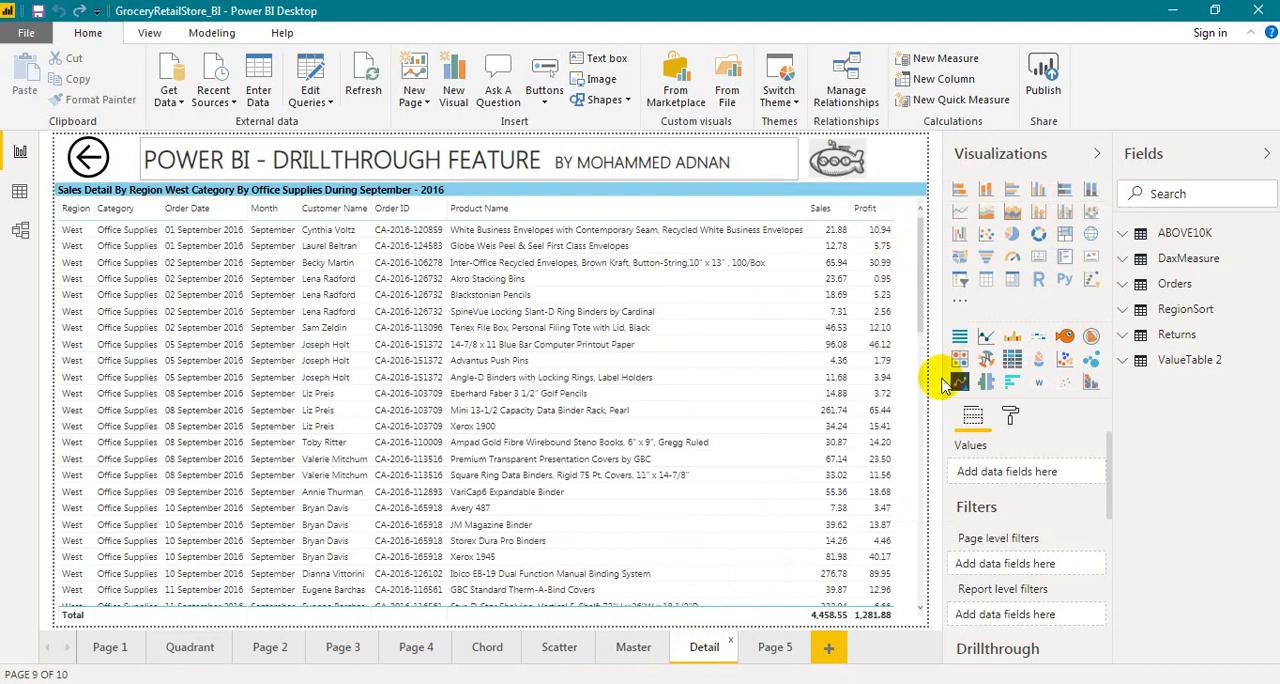
scroll(1025, 505, "down", 5)
scroll(1040, 505, "up", 5)
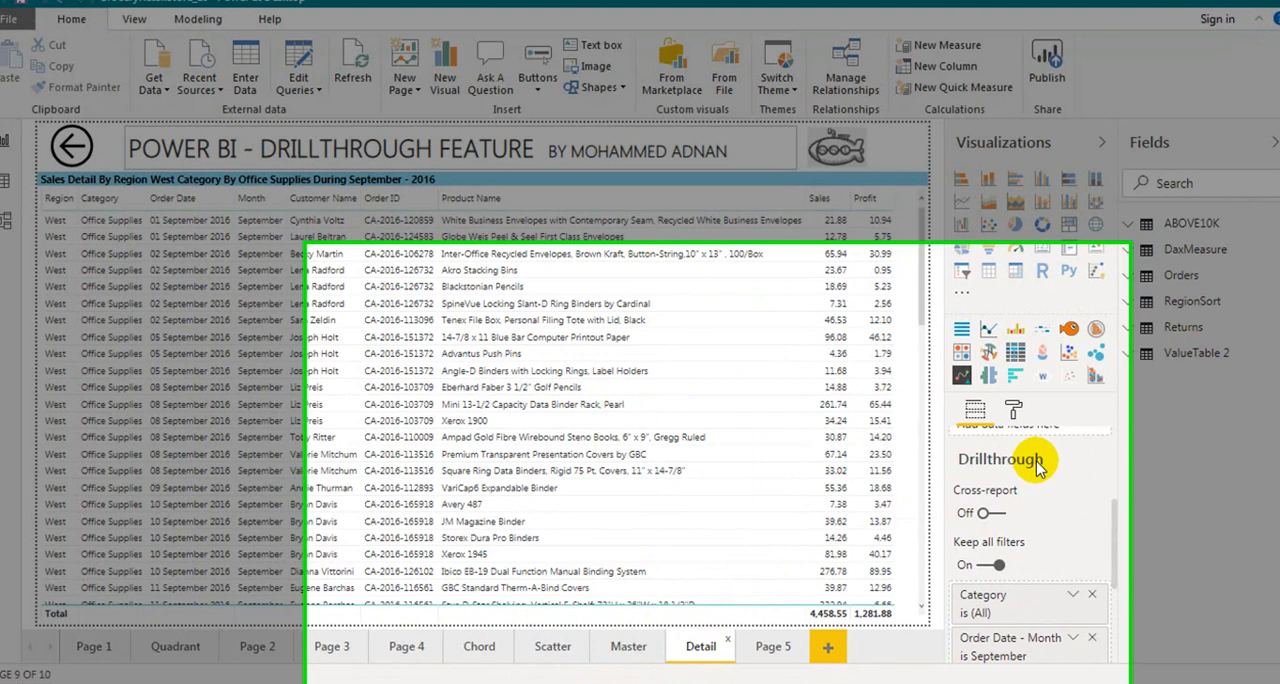
mouse_move(1034, 465)
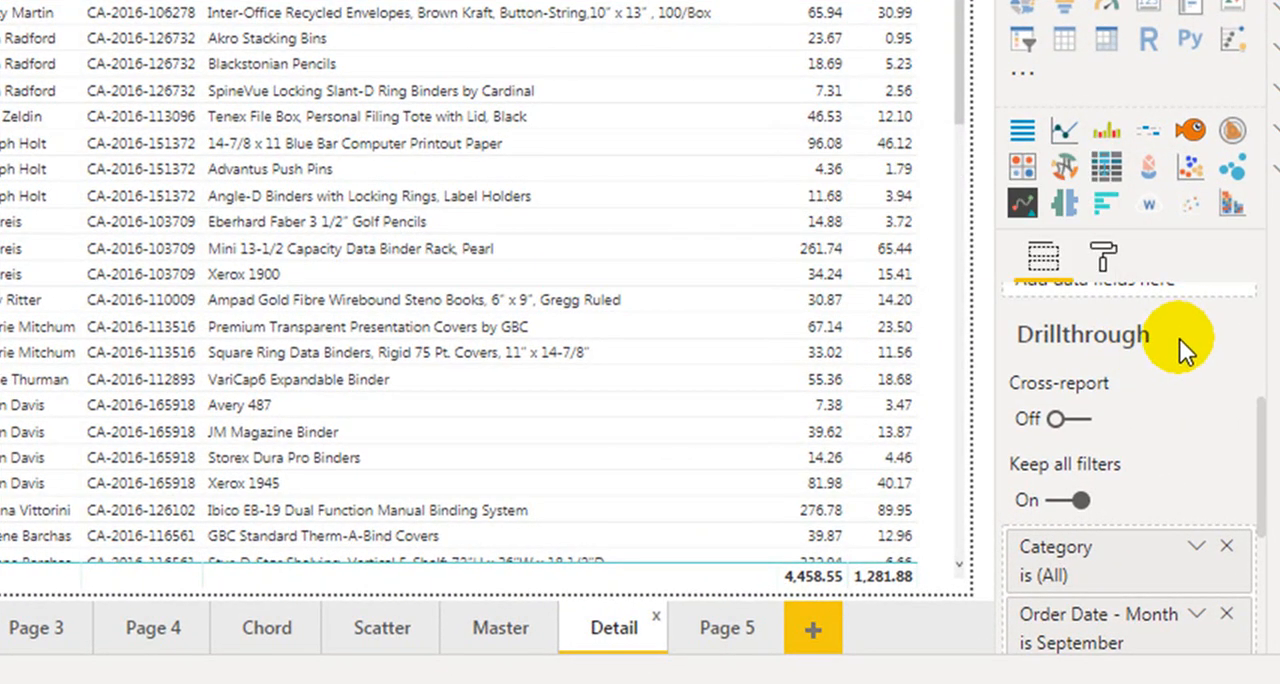
mouse_move(1122, 383)
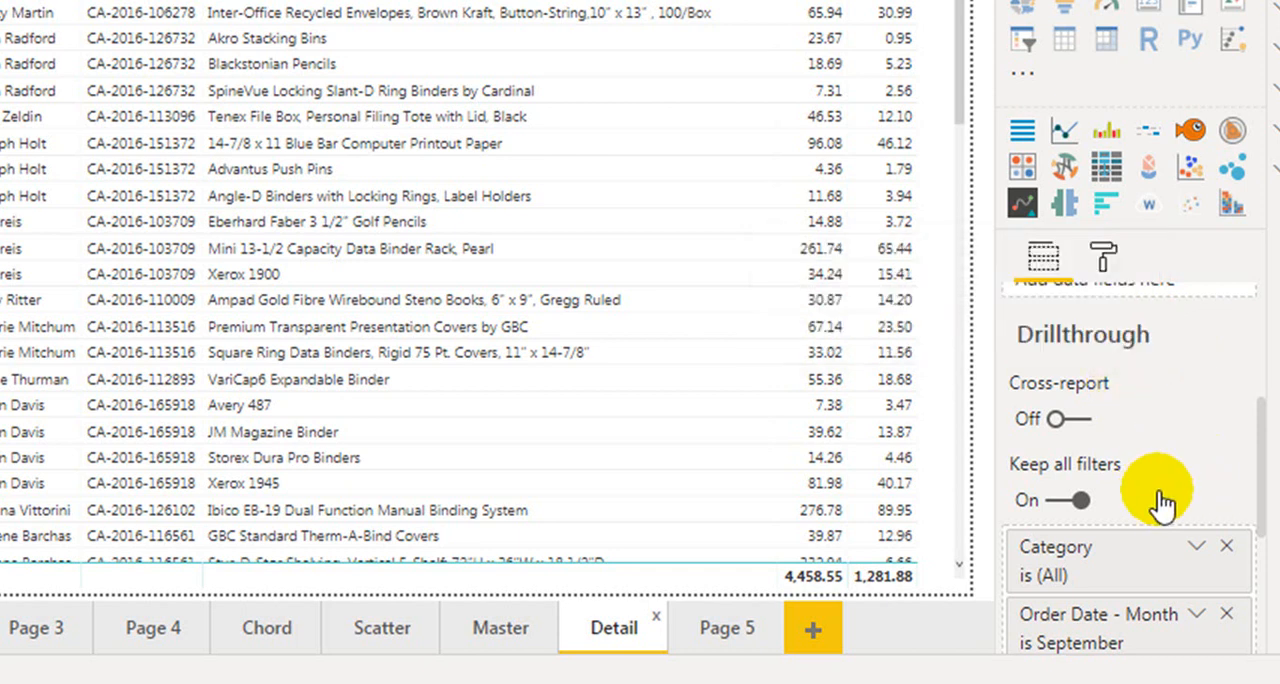
scroll(1143, 550, "down", 3)
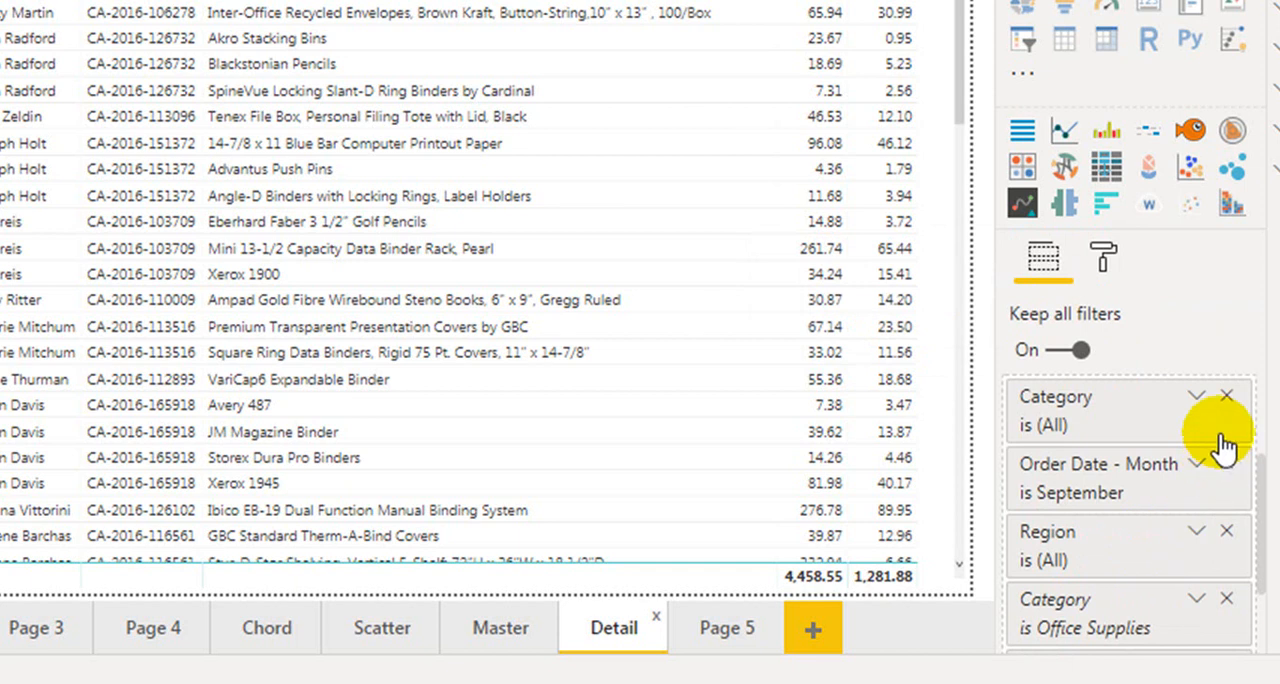
left_click(1227, 397)
left_click(1228, 398)
left_click(1228, 398)
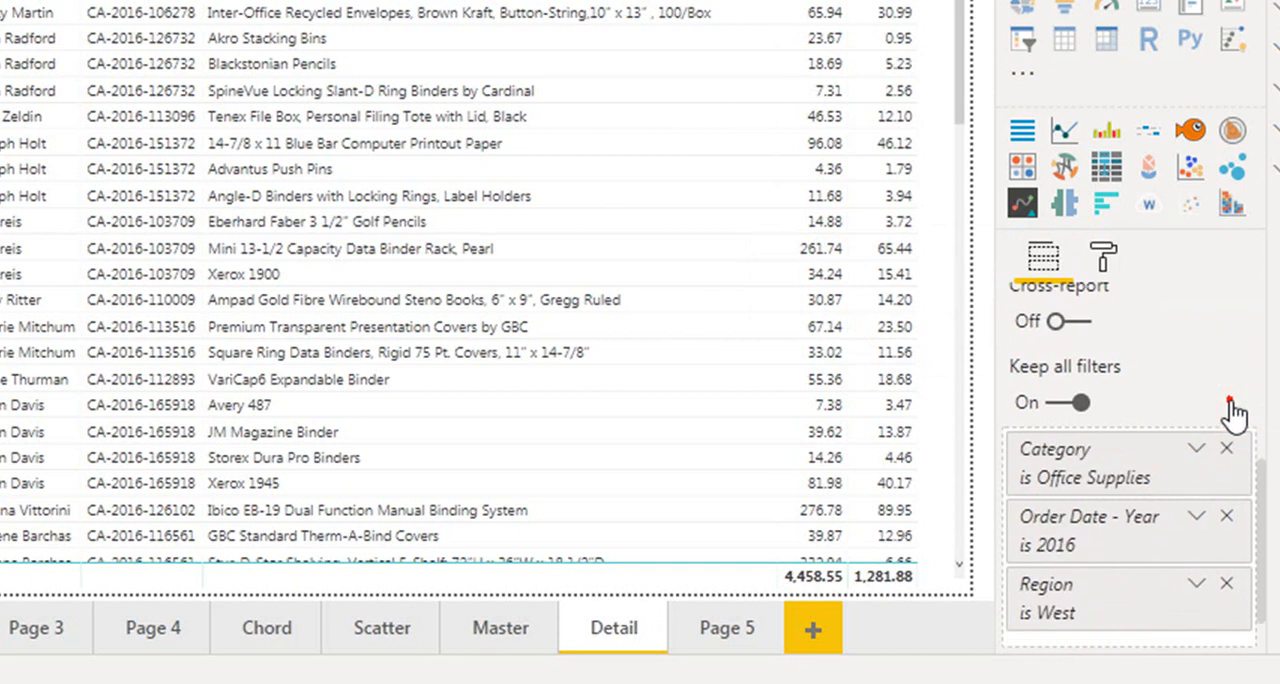
left_click(1227, 445)
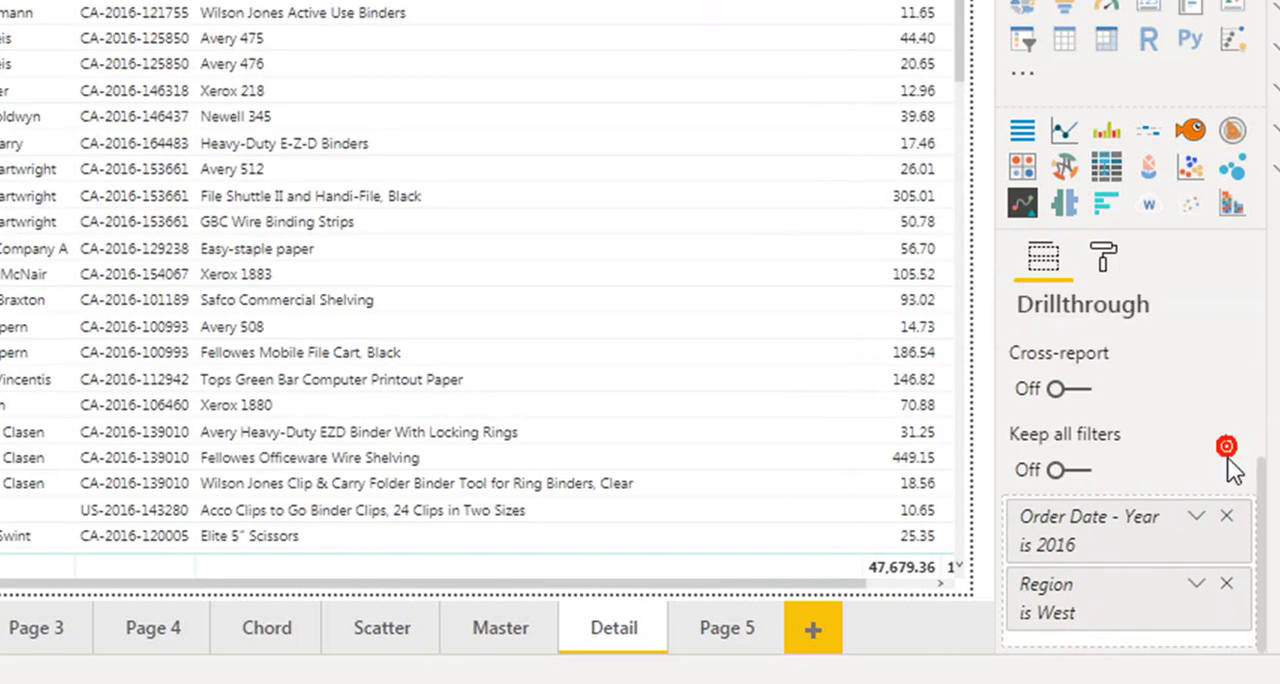
left_click(1226, 515)
left_click(1228, 582)
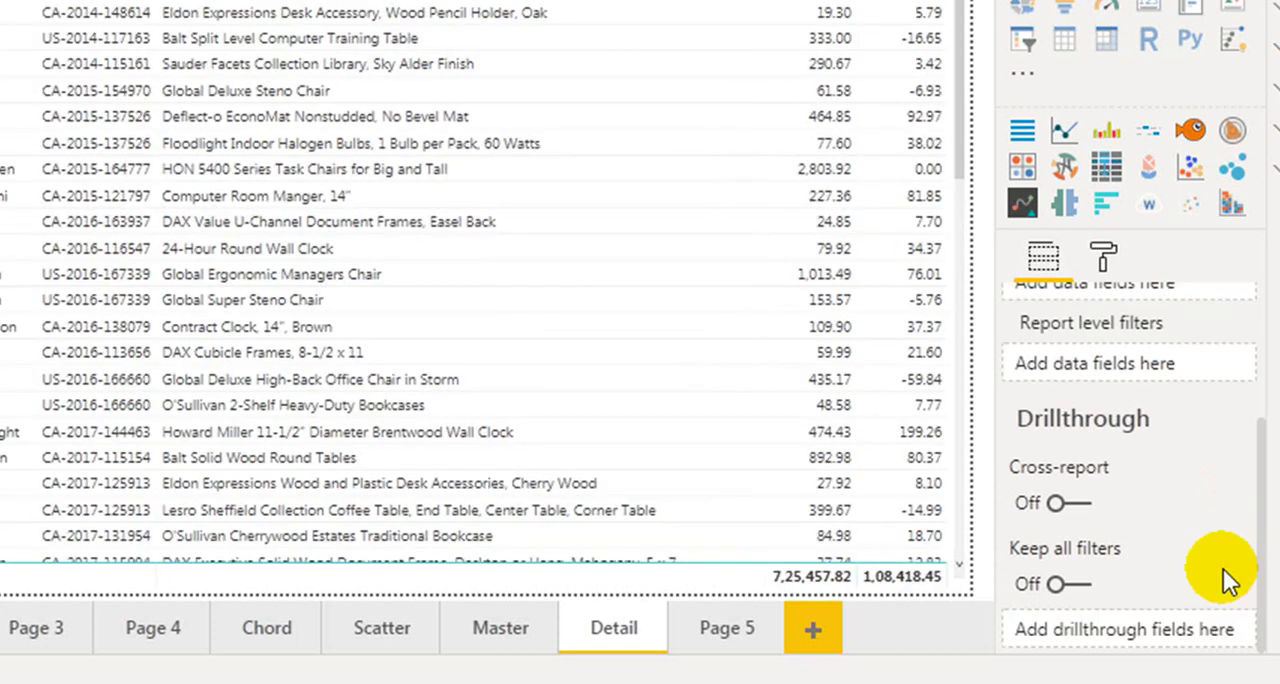
On the Master page, check whether the August column of the waterfall chart offers a drillthrough option
left_click(490, 632)
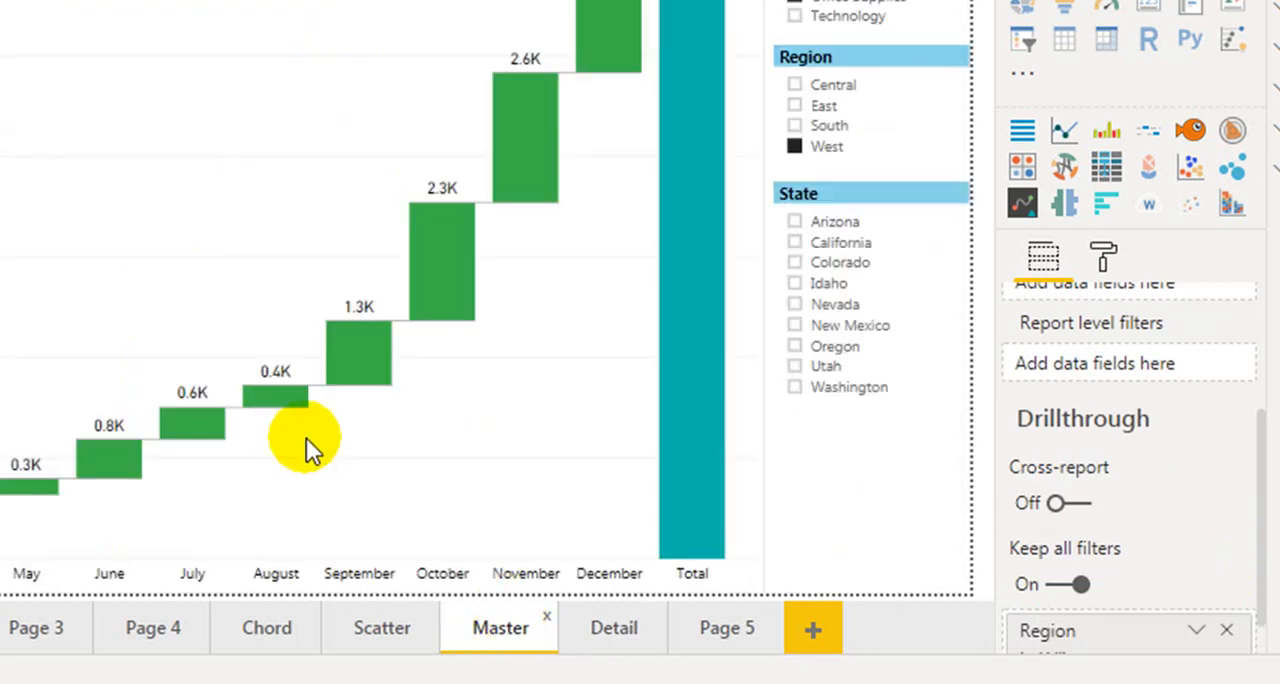
right_click(286, 394)
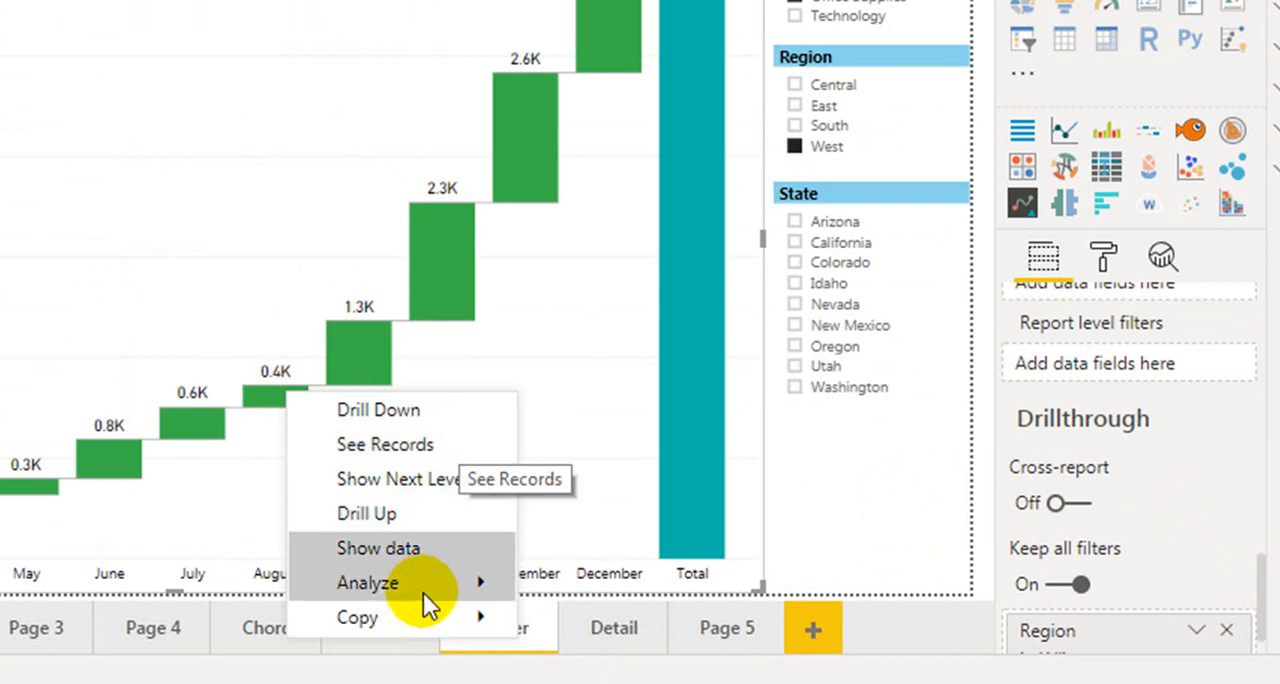
mouse_move(423, 595)
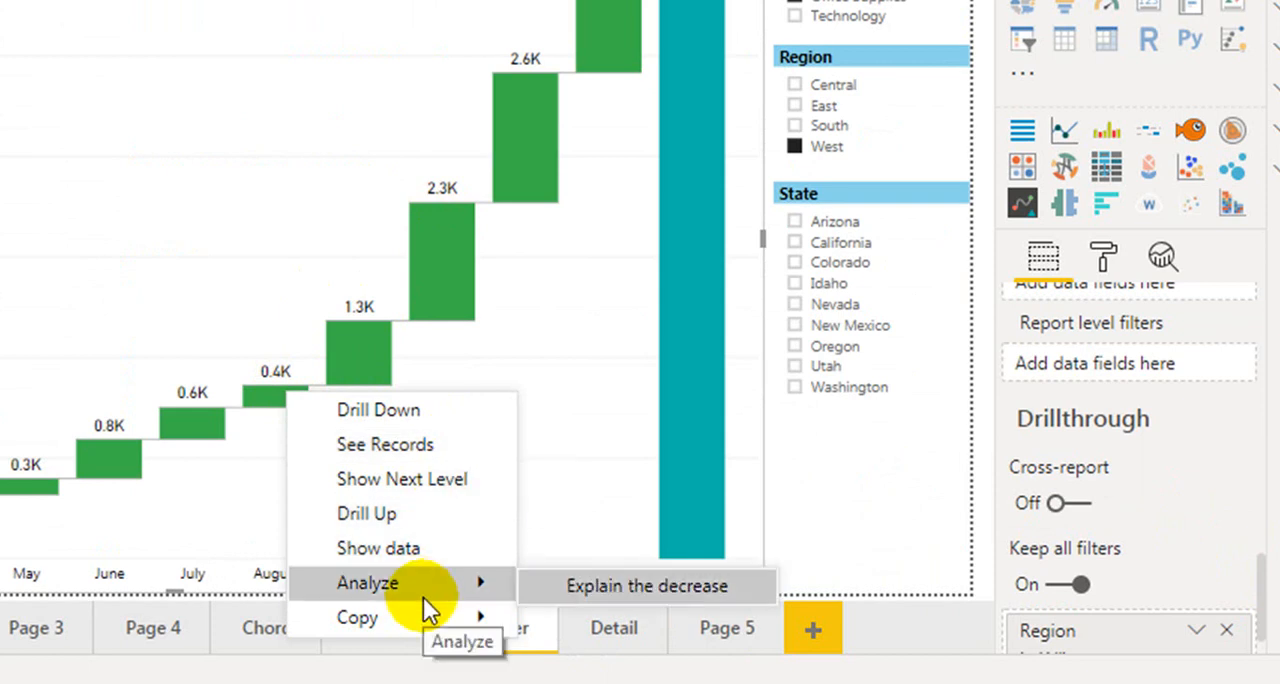
Add the Orders fields Month (from the Order Date hierarchy), Category and Region as drillthrough fields of the Detail page
left_click(603, 630)
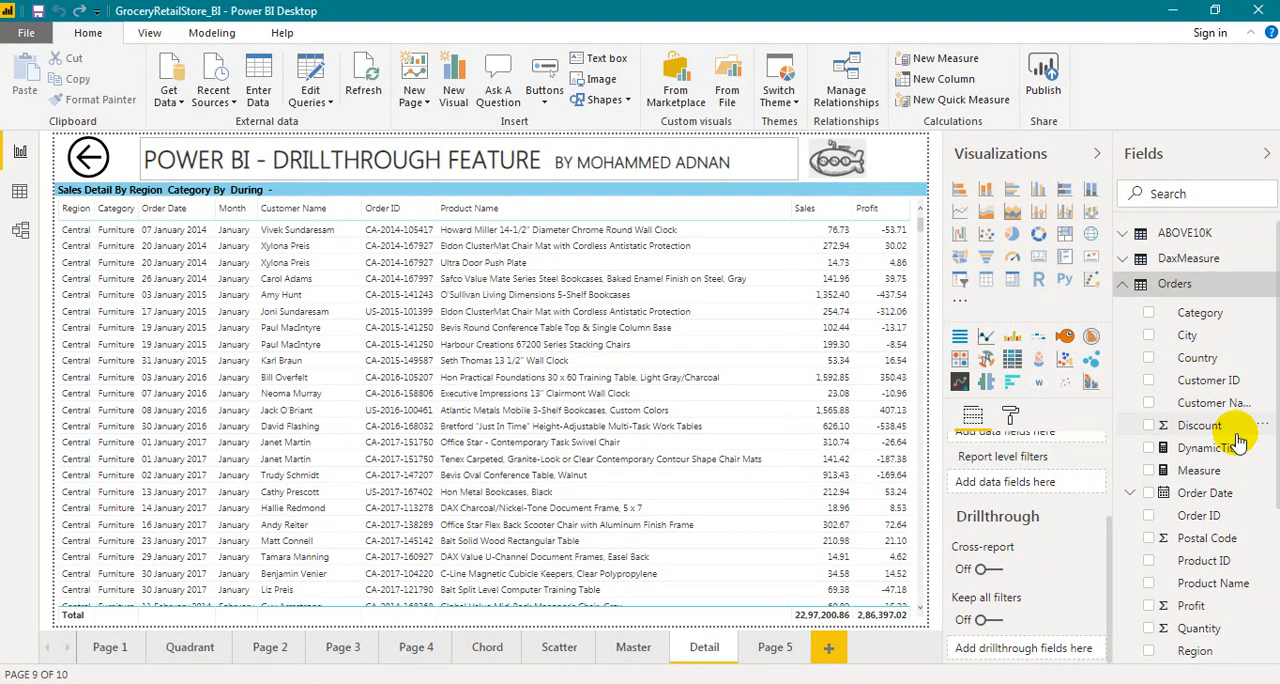
left_click(1135, 497)
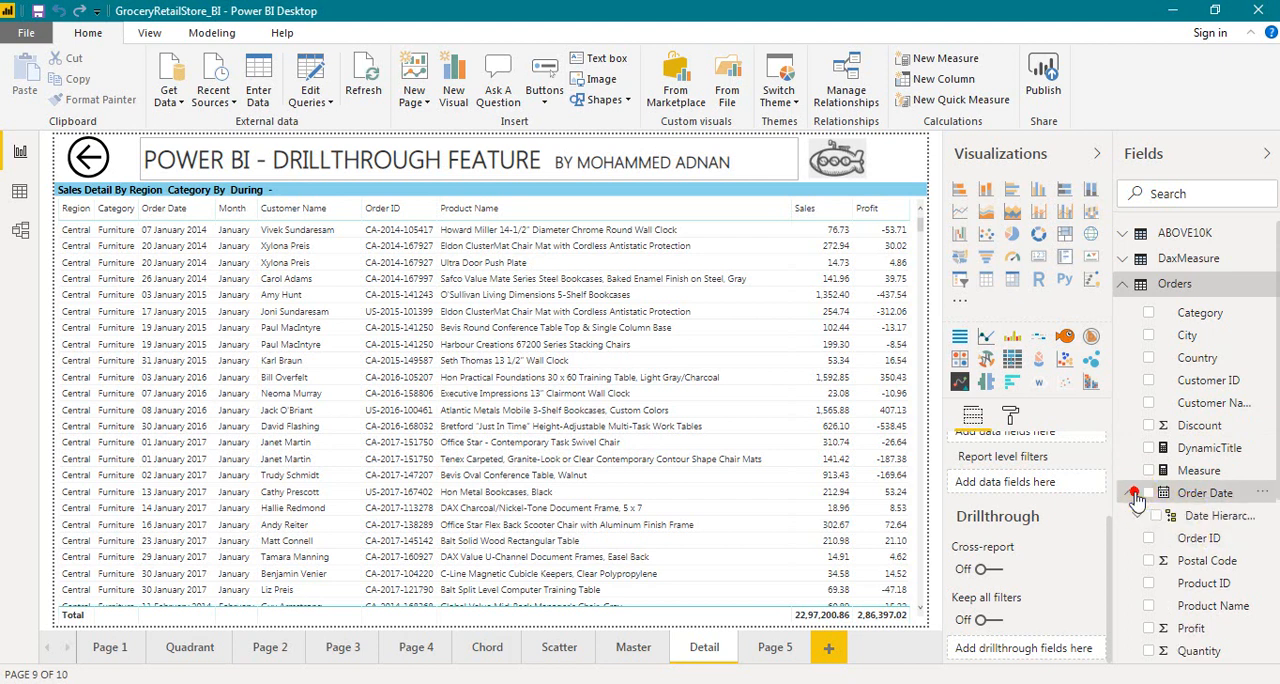
left_click(1139, 516)
left_click_drag(1210, 583, 1040, 648)
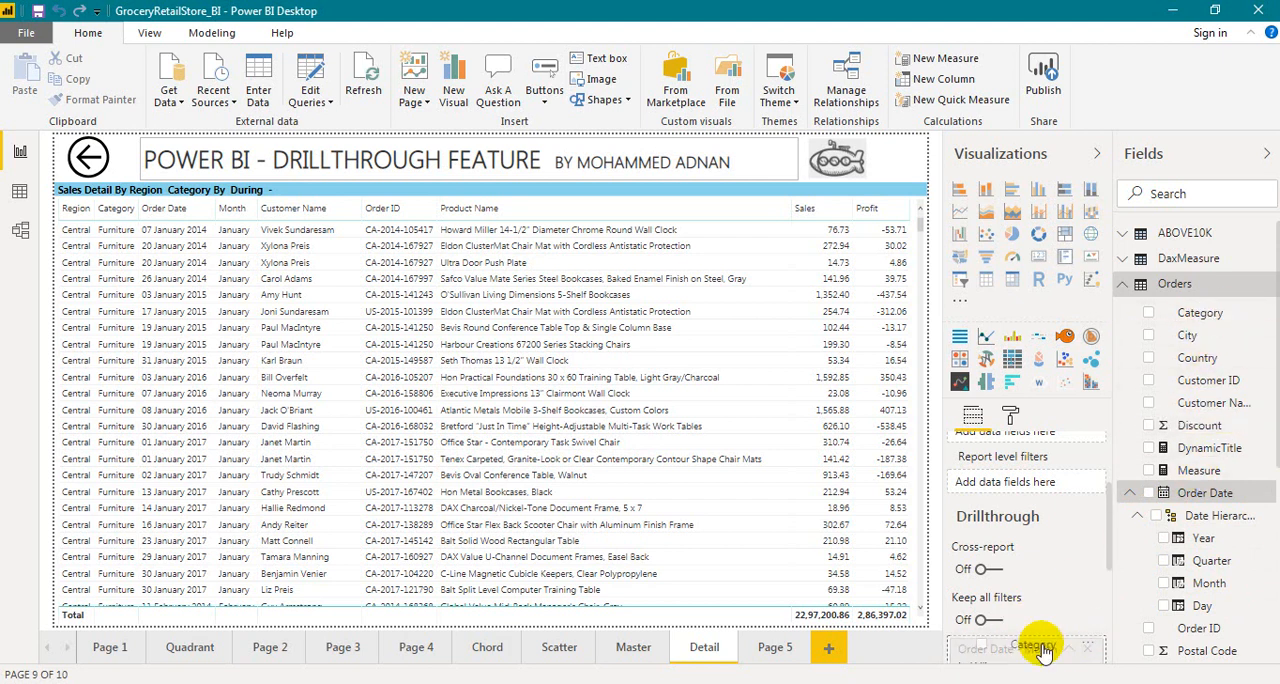
scroll(1225, 425, "down", 5)
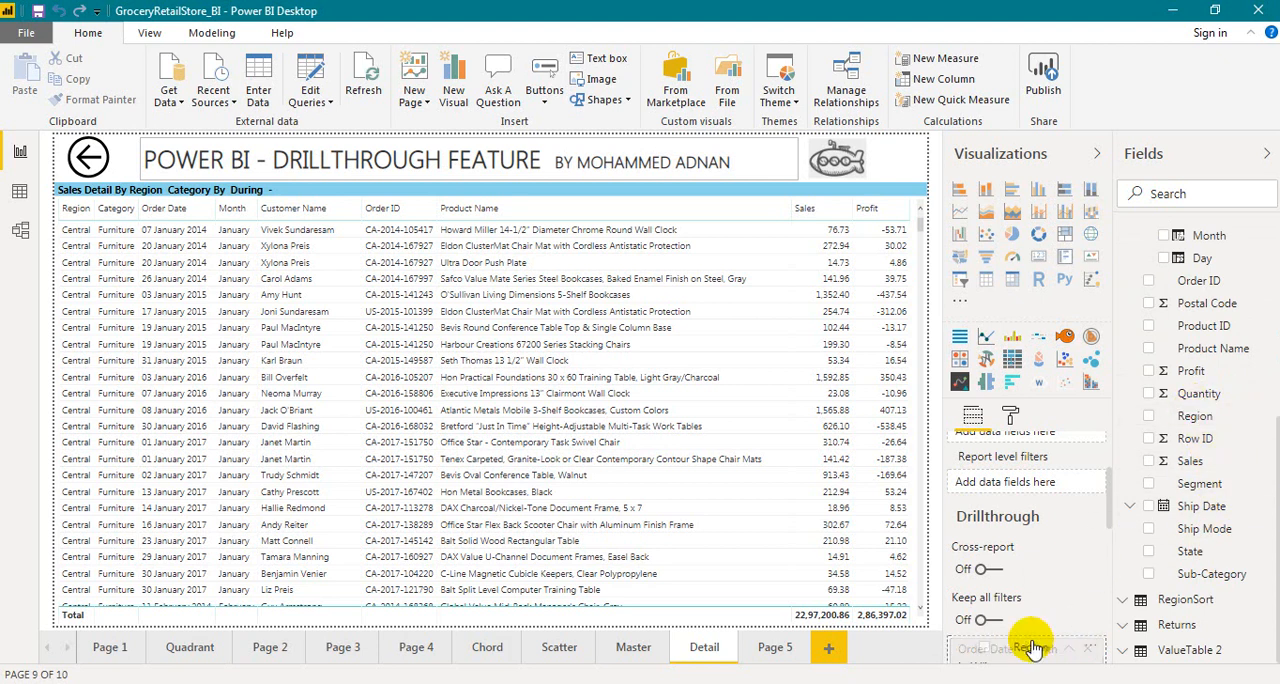
Turn on Keep all filters for the Detail page's drillthrough and collapse the Order Date - Month, Category and Region filter cards
scroll(1100, 575, "down", 1)
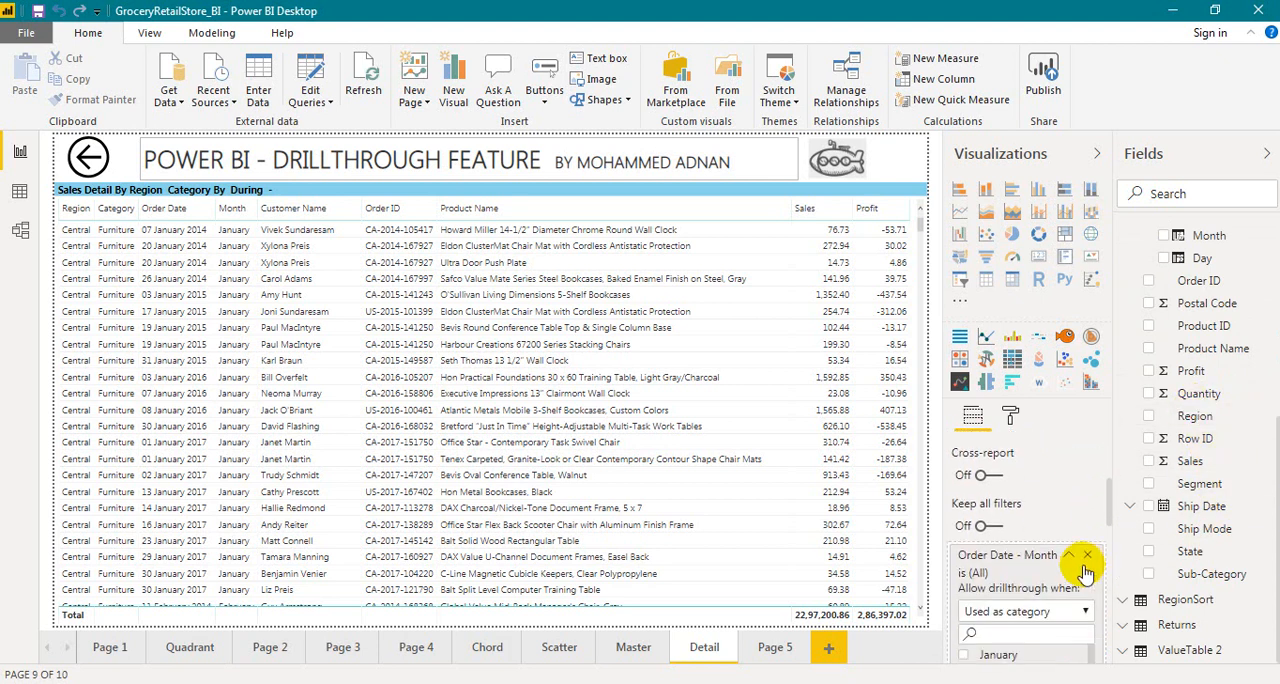
left_click(990, 528)
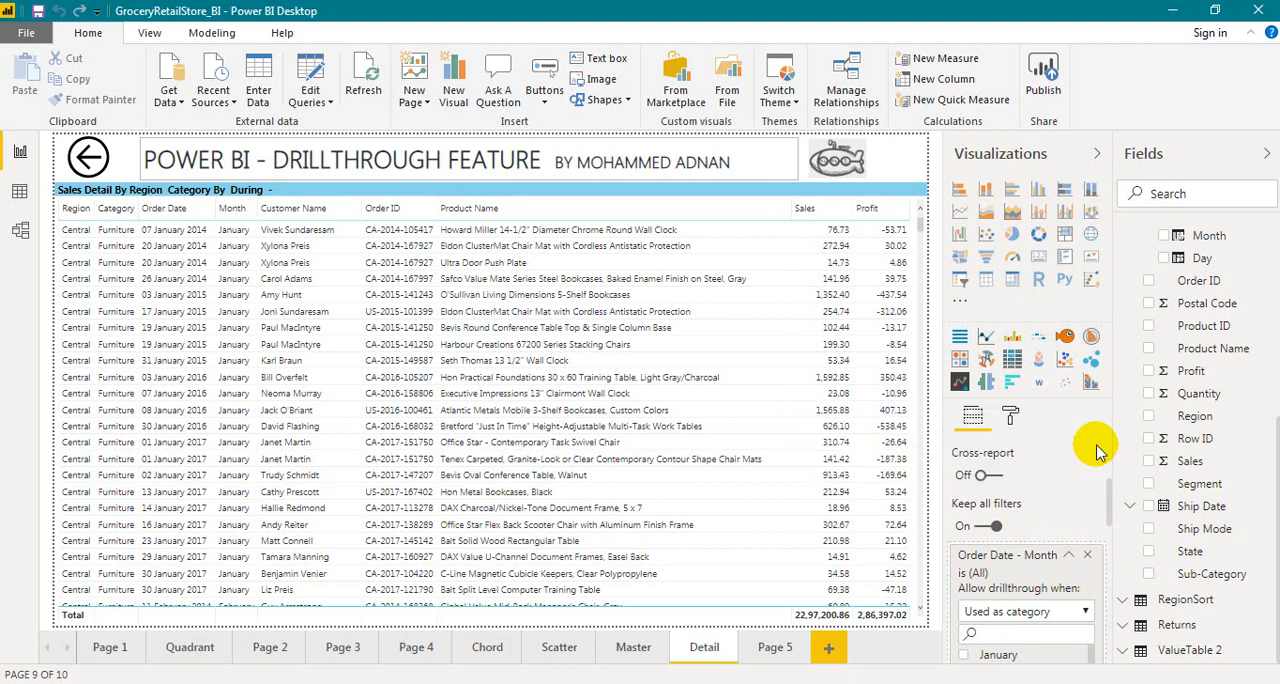
scroll(1075, 540, "down", 1)
left_click(1015, 468)
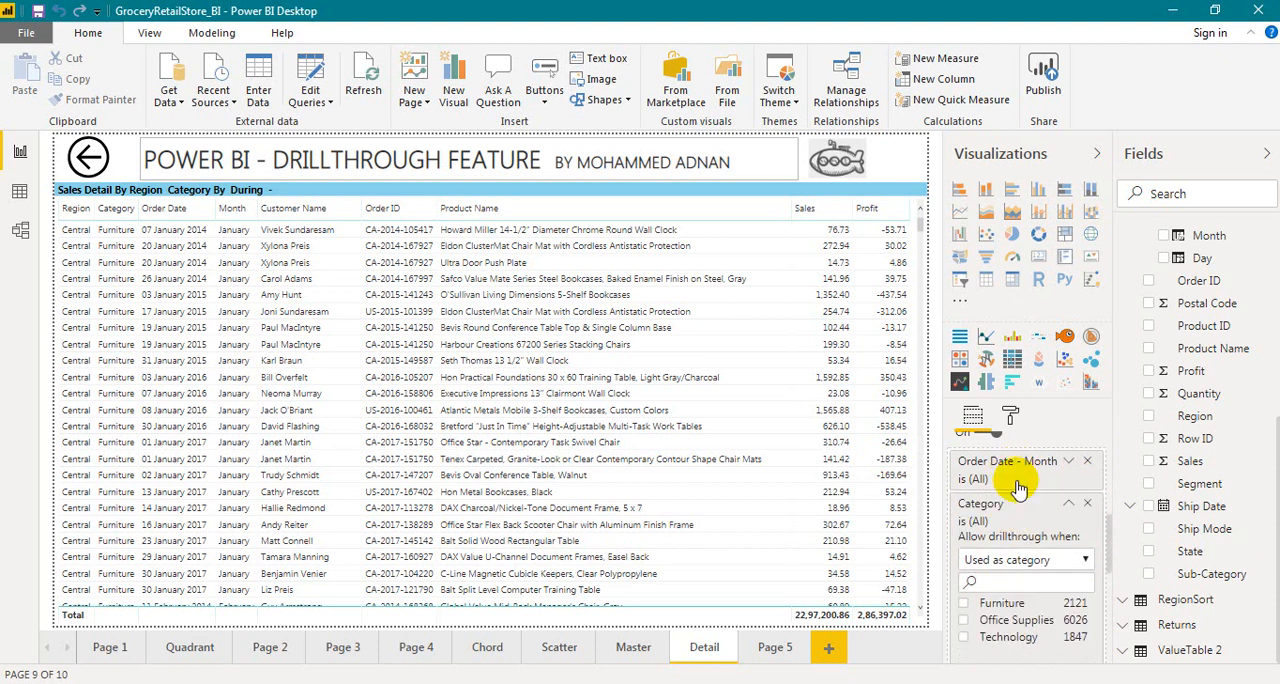
left_click(1000, 494)
left_click(1008, 547)
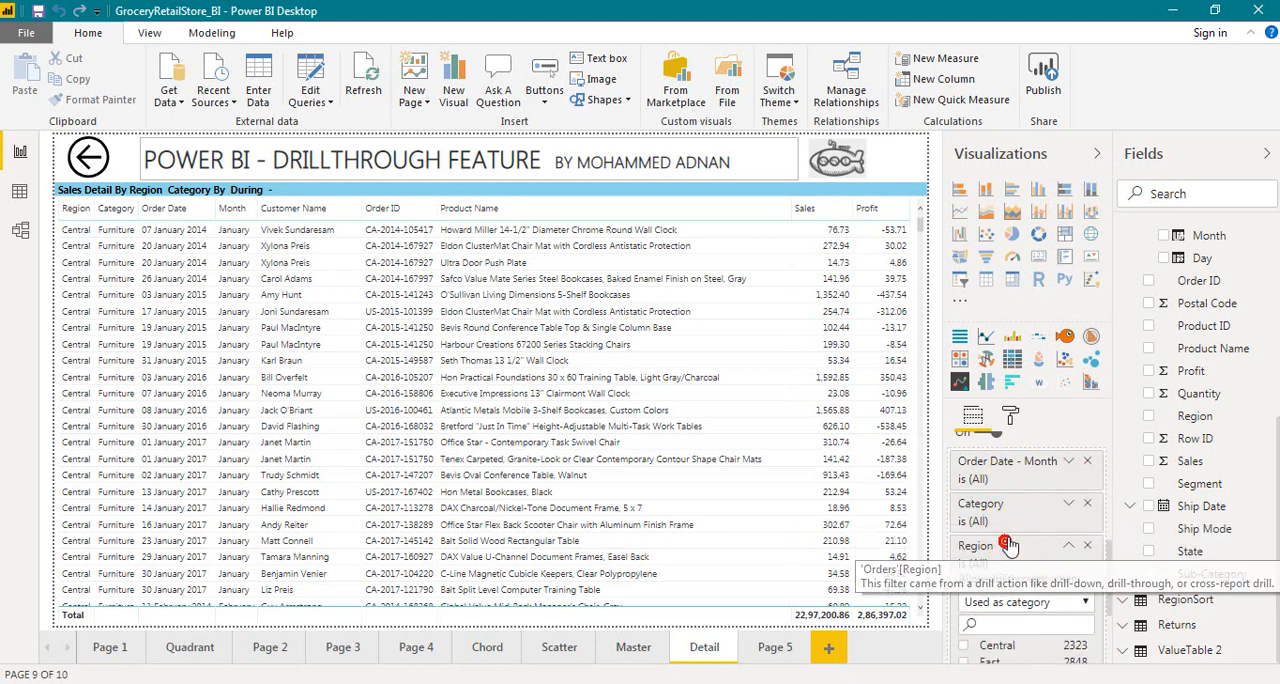
Test the drillthrough from the July column of the Master page's waterfall chart to Detail, and return to the chart
left_click(630, 650)
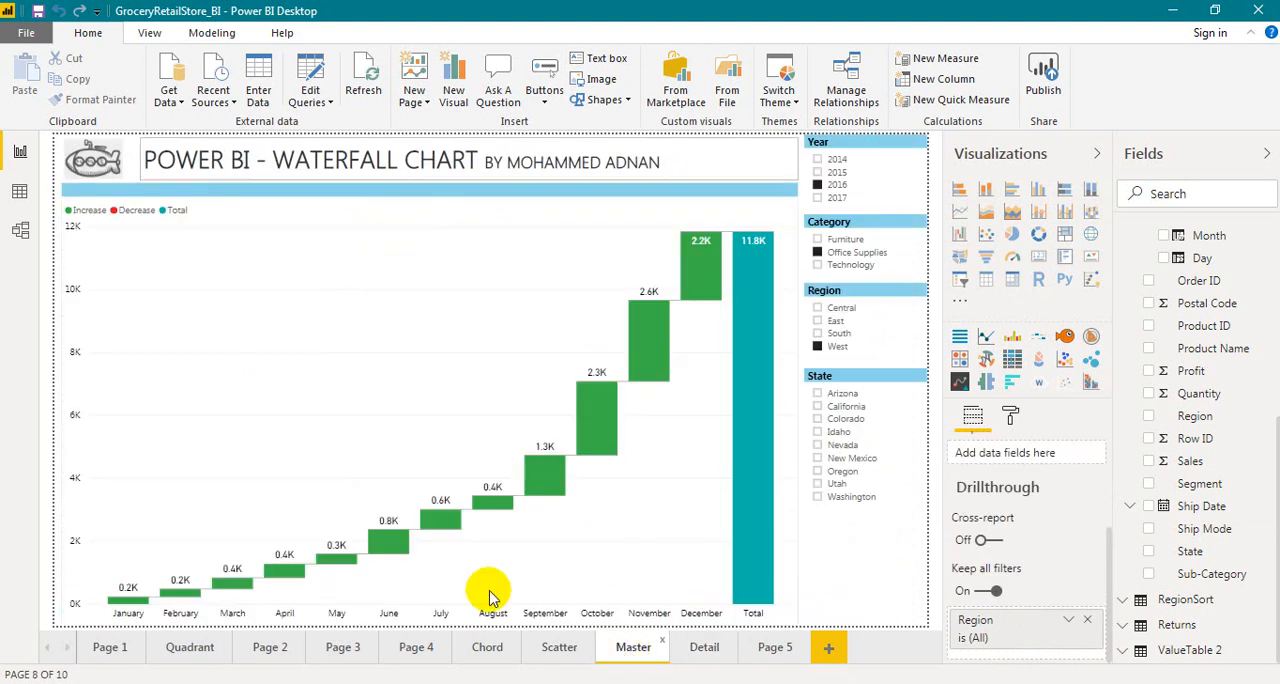
right_click(435, 520)
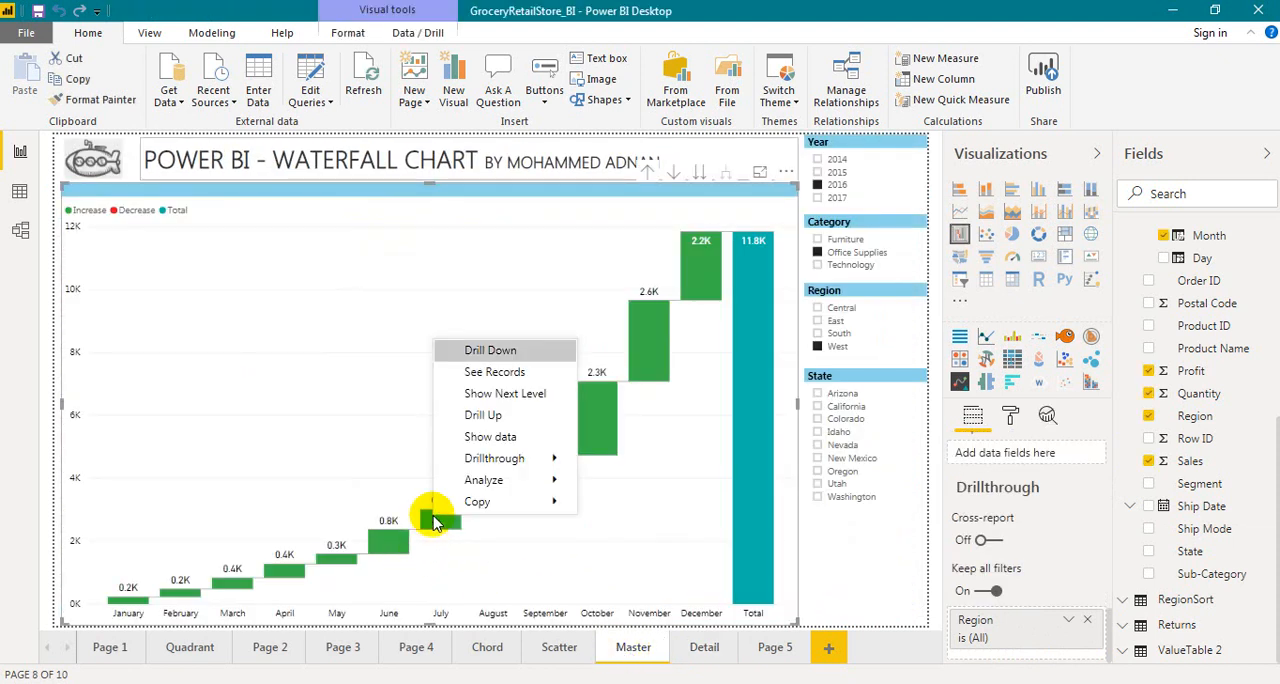
mouse_move(471, 461)
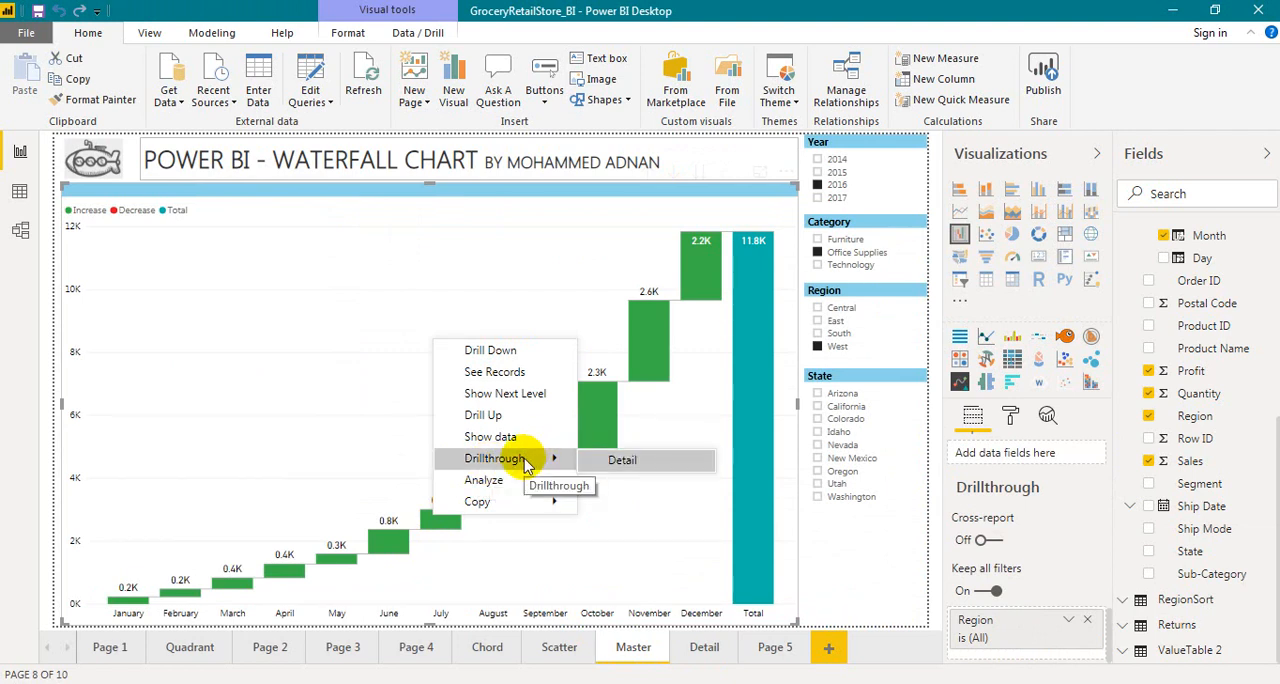
left_click(641, 463)
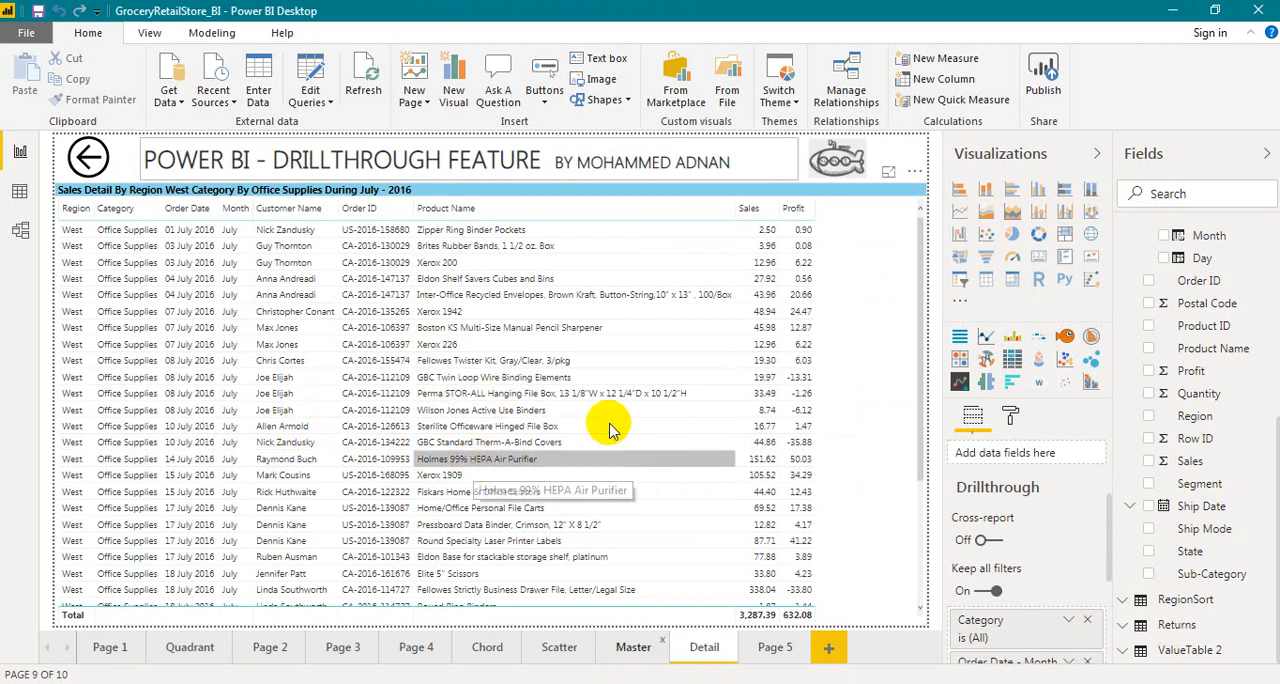
left_click(87, 160, "ctrl")
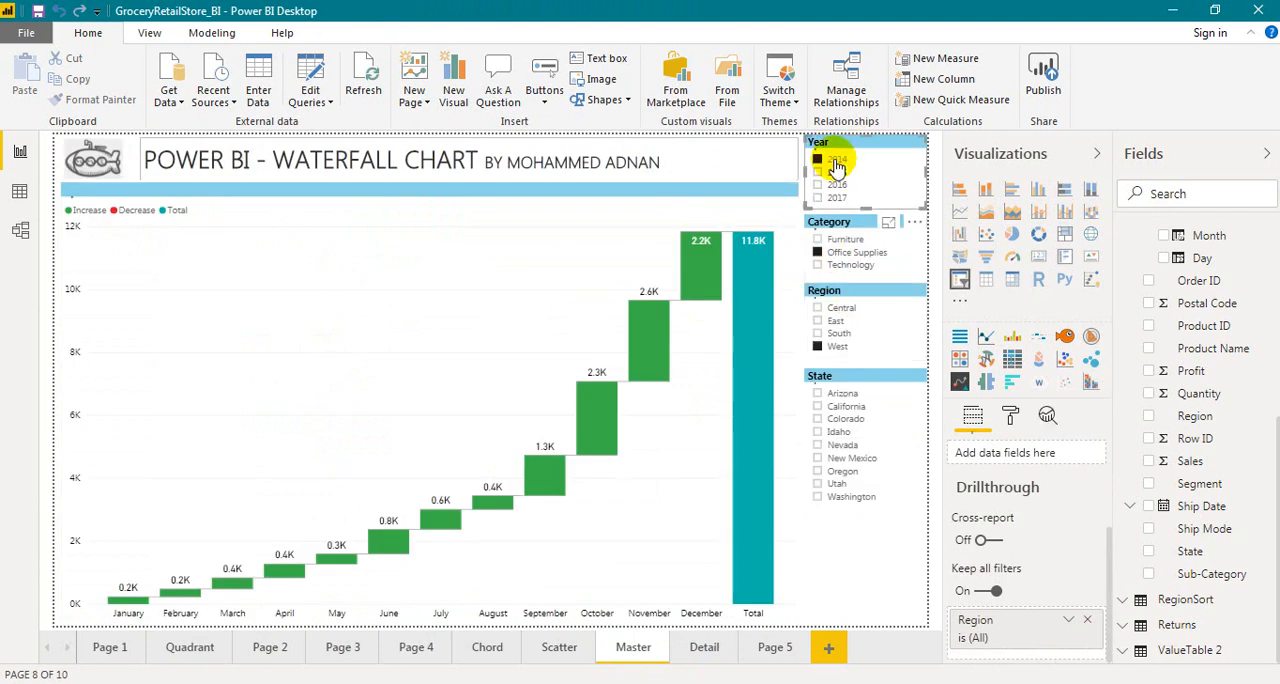
Filter the waterfall chart to year 2014 and category Furniture, and drill through from its January column to Detail
left_click(836, 161)
left_click(842, 240)
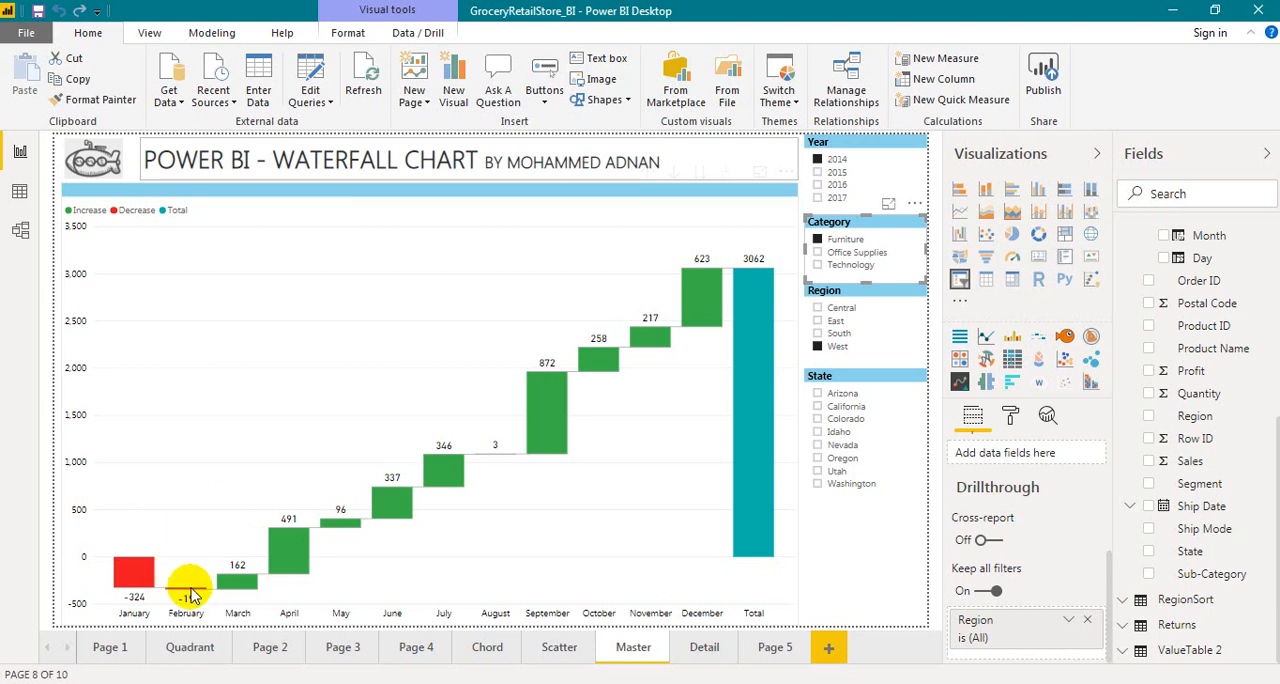
right_click(130, 572)
mouse_move(196, 539)
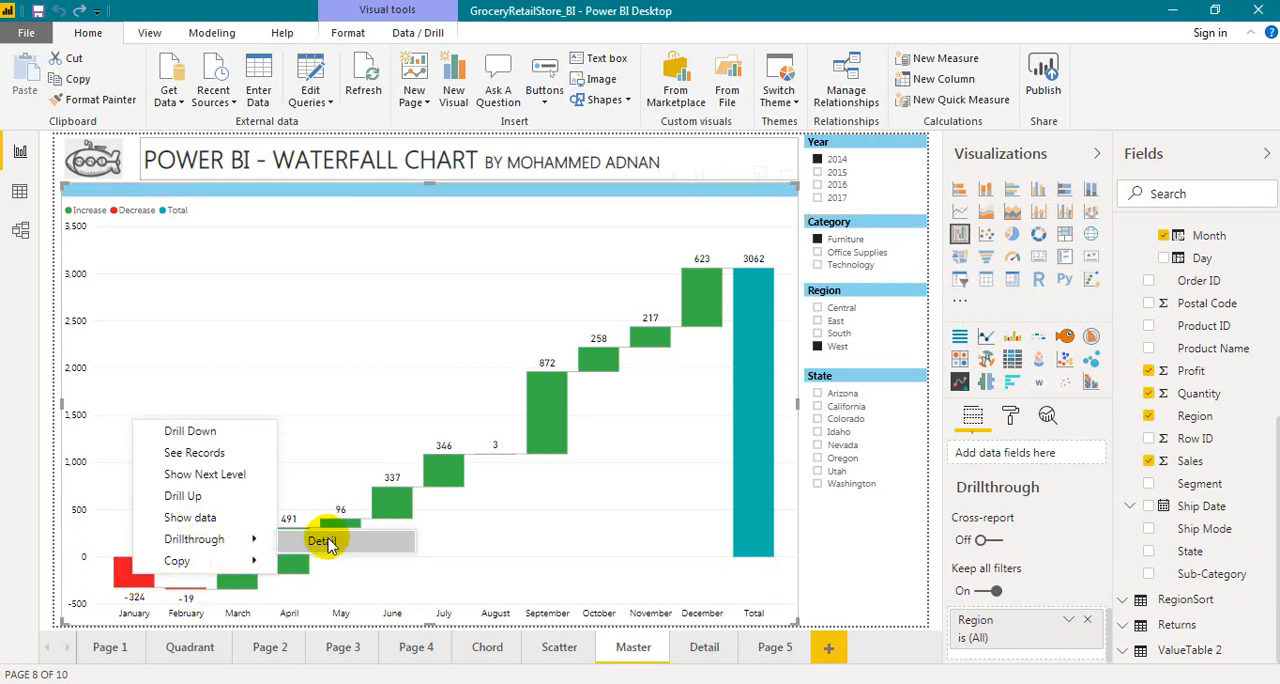
left_click(322, 541)
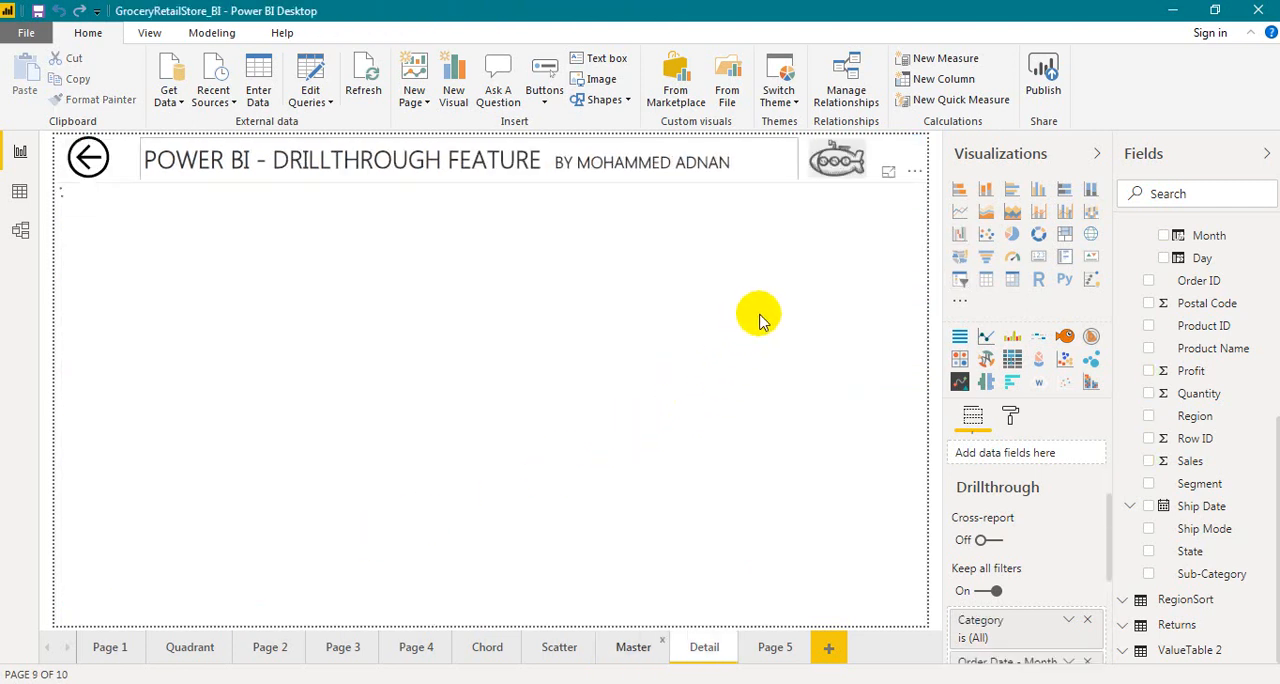